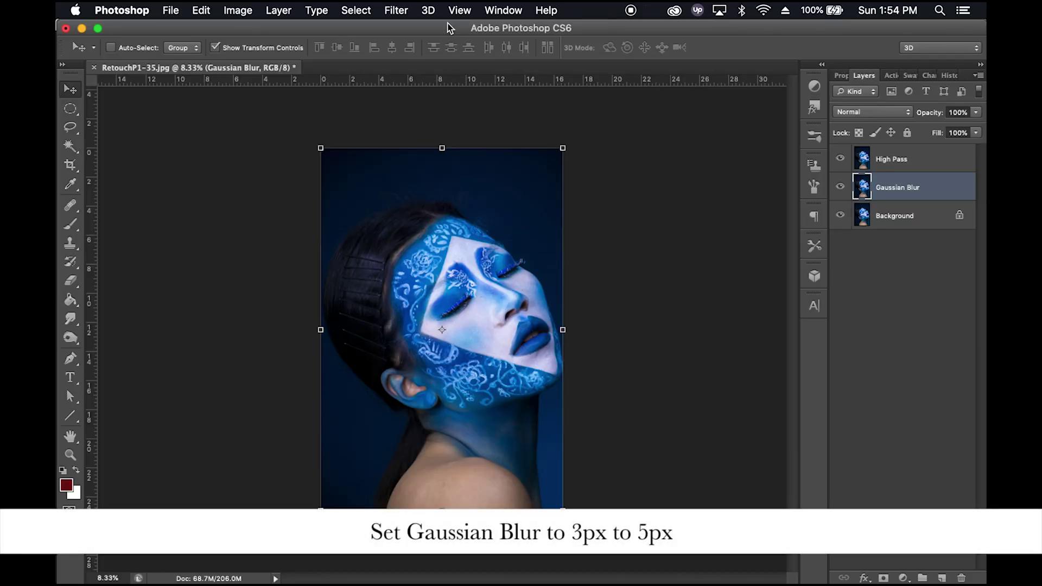
Step: Look through the Filter menu, then make the High Pass layer the active layer
{"action": "left_click", "coordinate": [357, 10]}
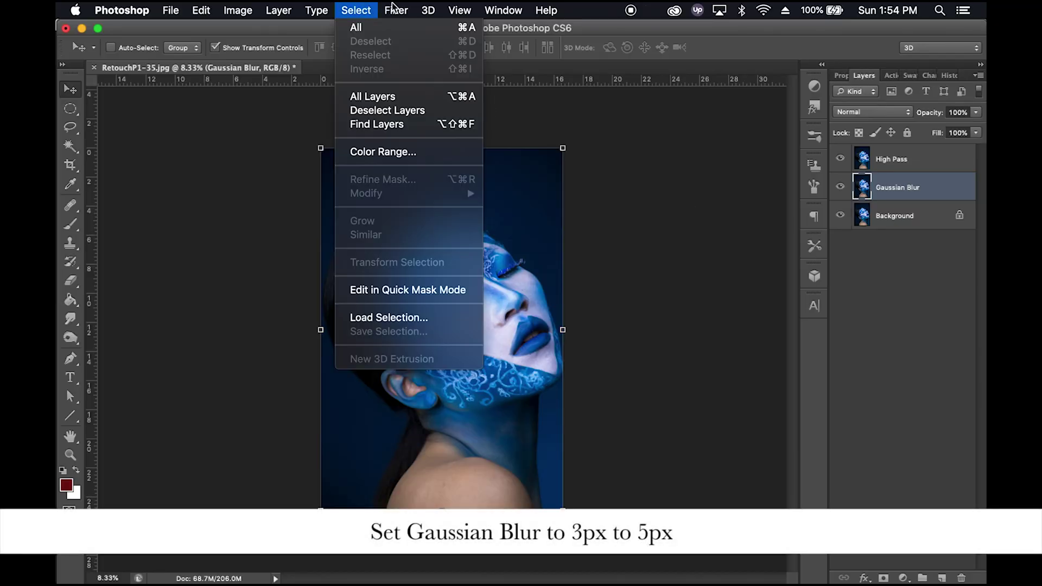
{"action": "mouse_move", "coordinate": [396, 10]}
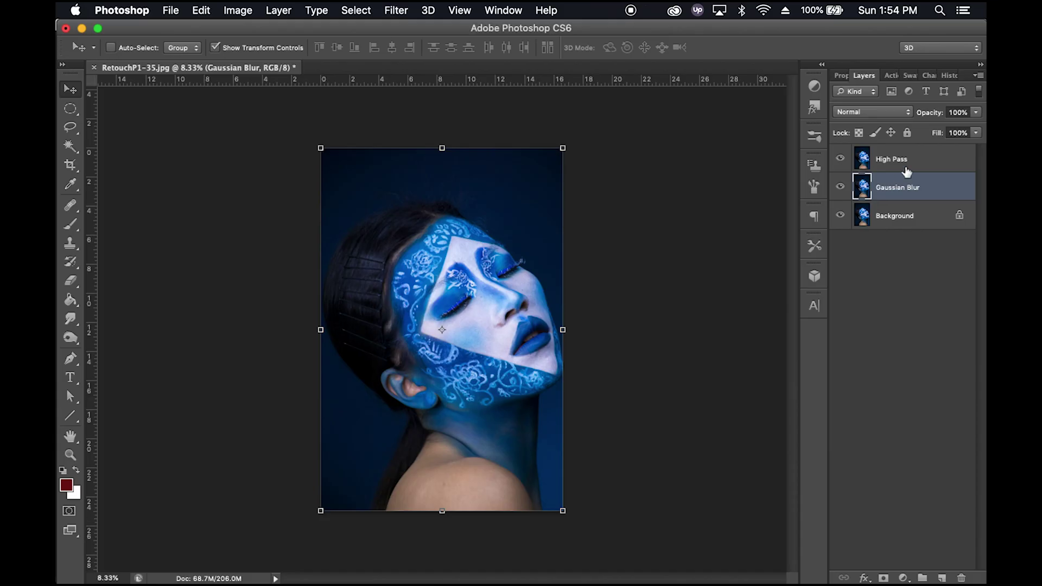
{"action": "left_click", "coordinate": [903, 166]}
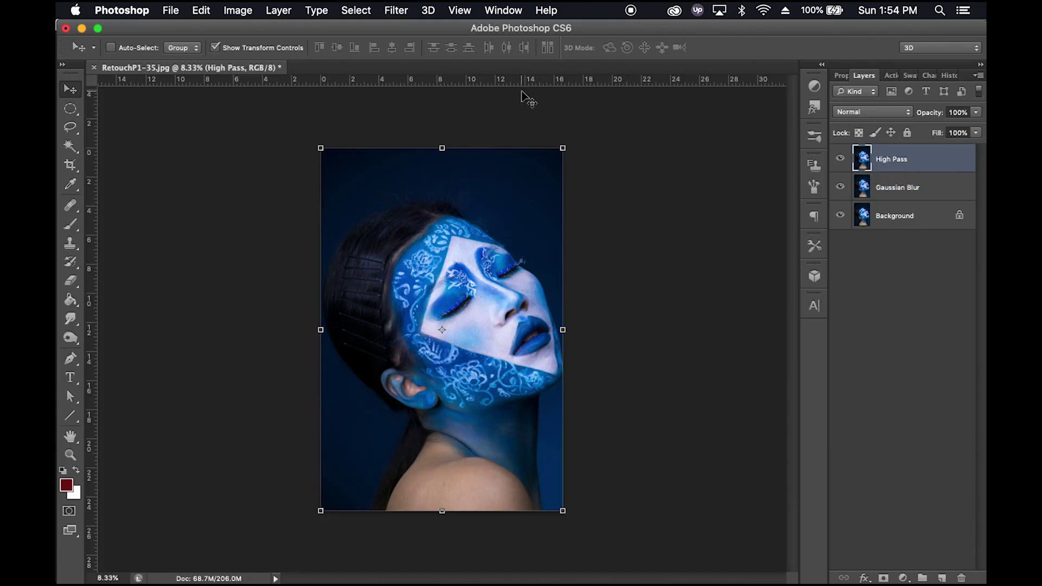
Step: Apply Filter > Other > High Pass with a 4-pixel radius to the High Pass layer
{"action": "left_click", "coordinate": [407, 8]}
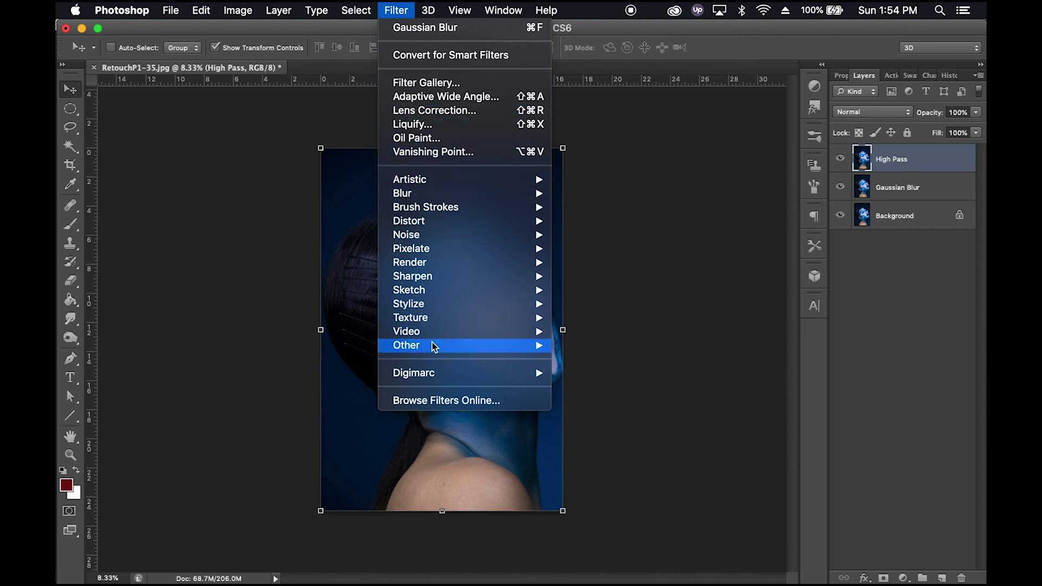
{"action": "left_click", "coordinate": [585, 361]}
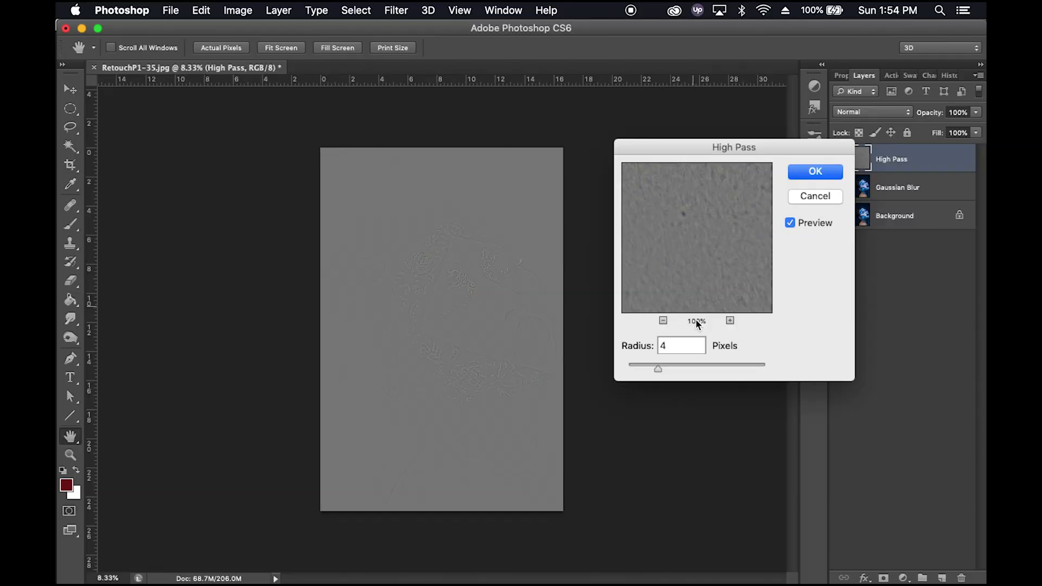
{"action": "left_click_drag", "start_coordinate": [668, 287], "coordinate": [693, 218]}
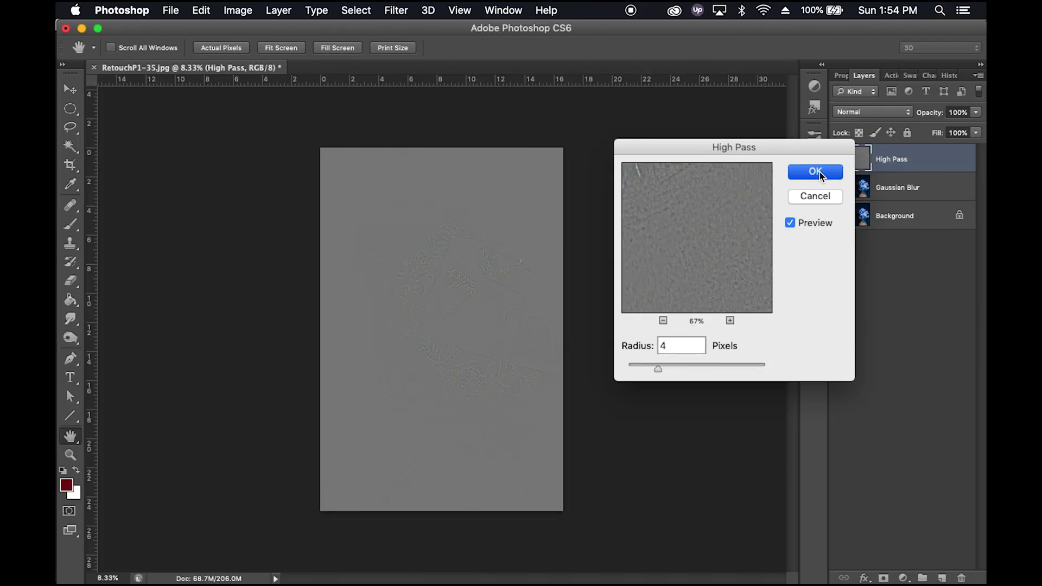
{"action": "left_click", "coordinate": [815, 172]}
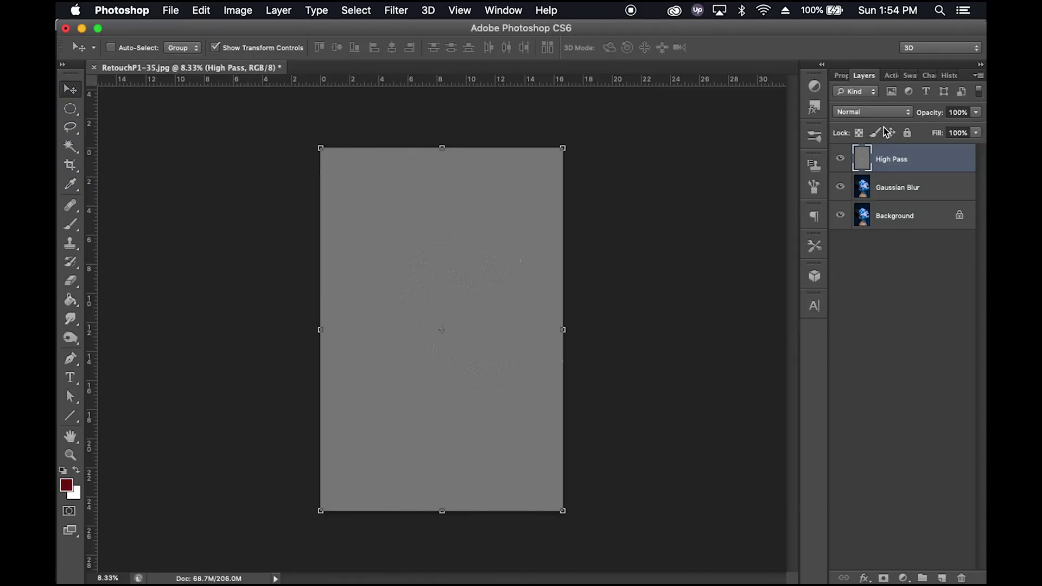
Step: Change the High Pass layer's blend mode from Normal to Linear Light
{"action": "left_click", "coordinate": [875, 115]}
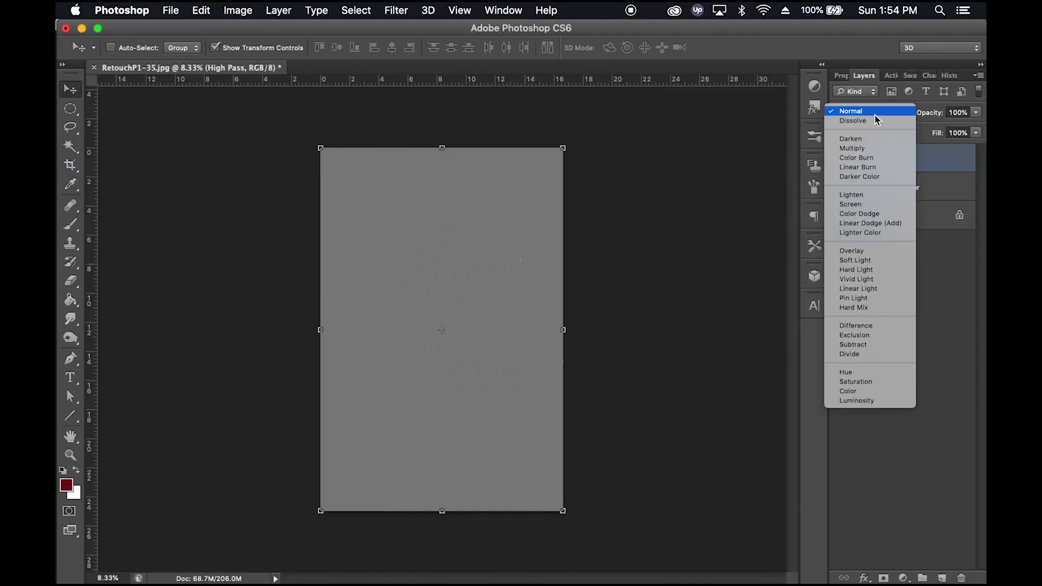
{"action": "left_click", "coordinate": [882, 293]}
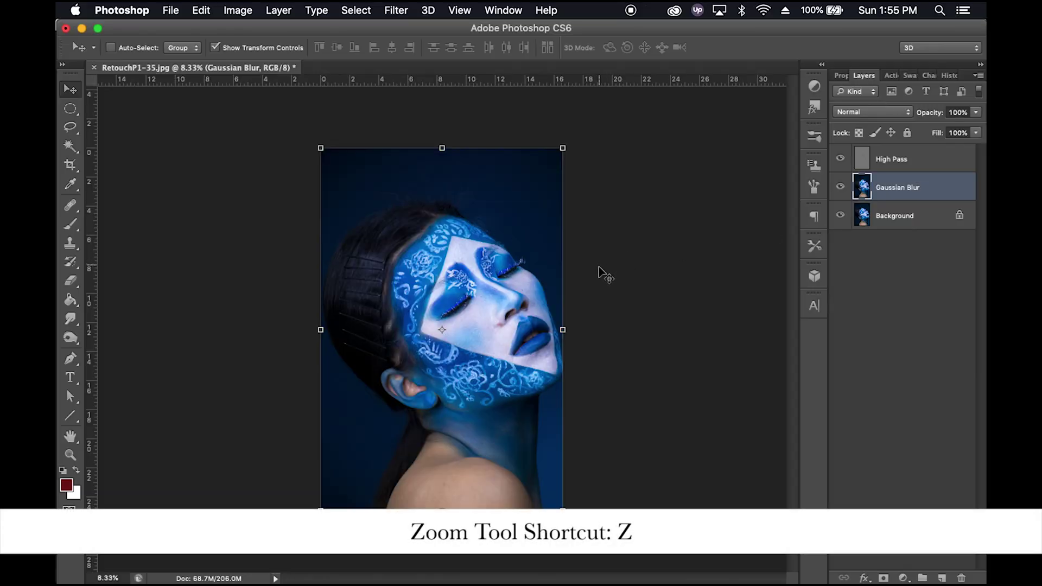
Step: Zoom to about 69.5% on the eye and cheek, then take the Lasso with 20 px feather
{"action": "key", "text": "z"}
{"action": "left_click", "coordinate": [532, 321]}
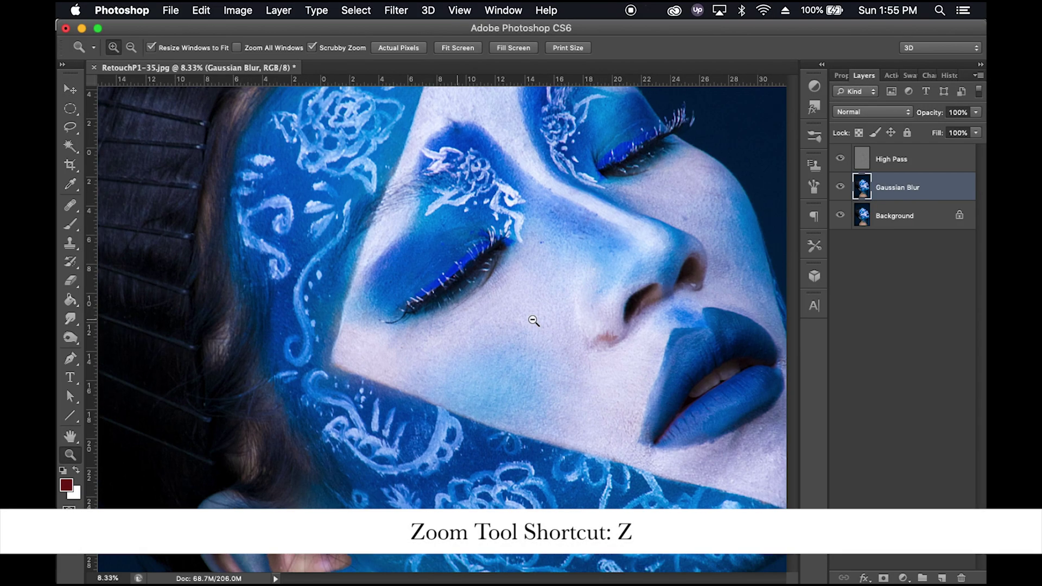
{"action": "left_click", "coordinate": [543, 323]}
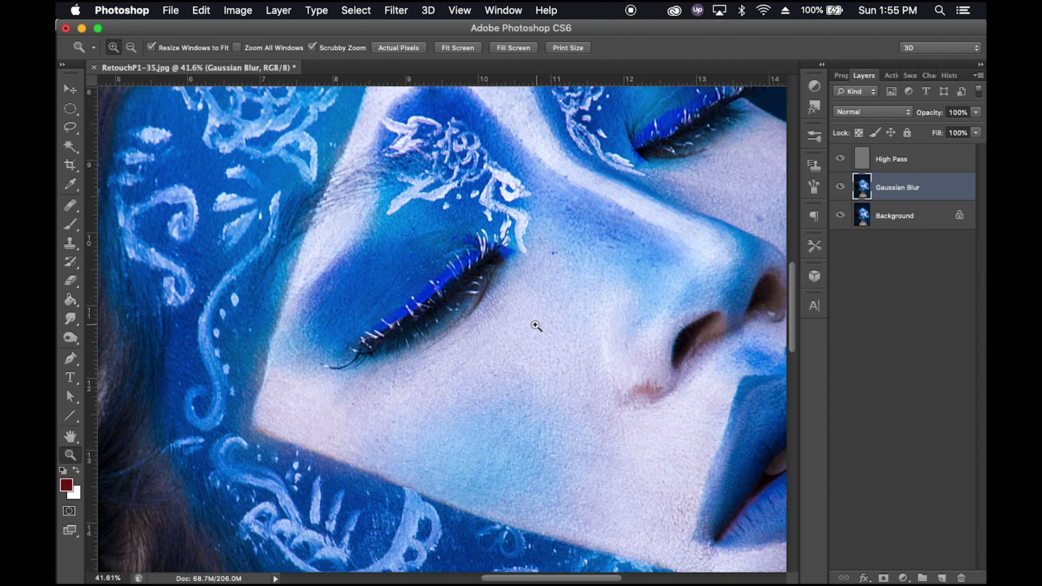
{"action": "left_click_drag", "start_coordinate": [536, 326], "coordinate": [571, 326]}
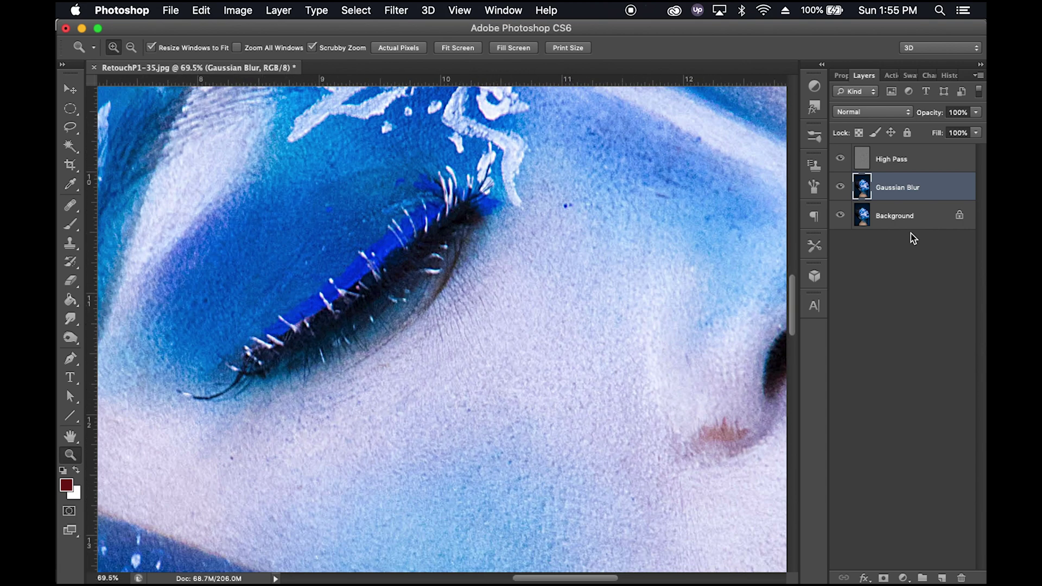
{"action": "left_click", "coordinate": [73, 128]}
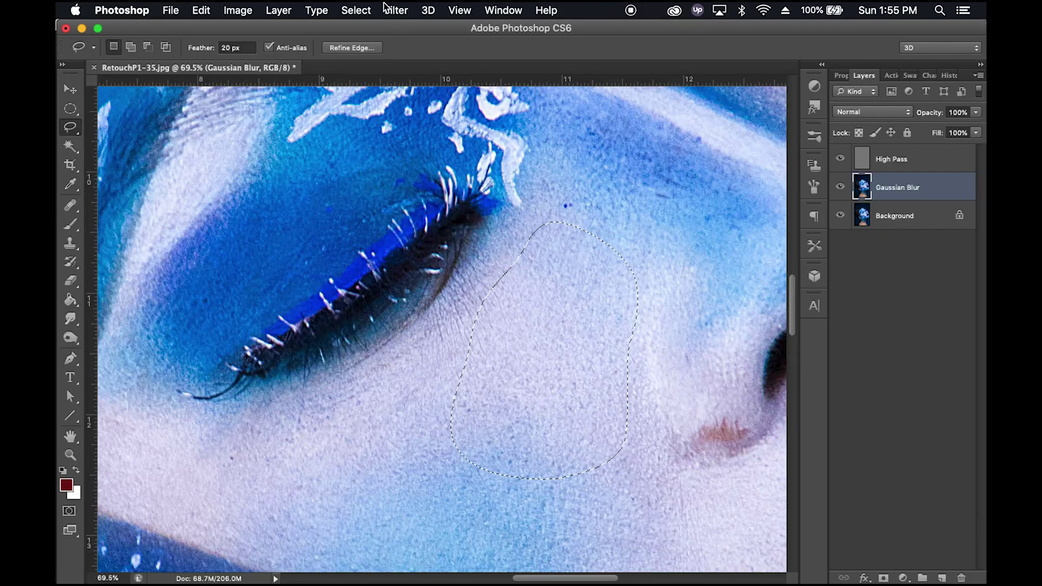
Step: Apply Gaussian Blur inside the feathered cheek selection on the Gaussian Blur layer
{"action": "left_click", "coordinate": [395, 10]}
{"action": "mouse_move", "coordinate": [441, 198]}
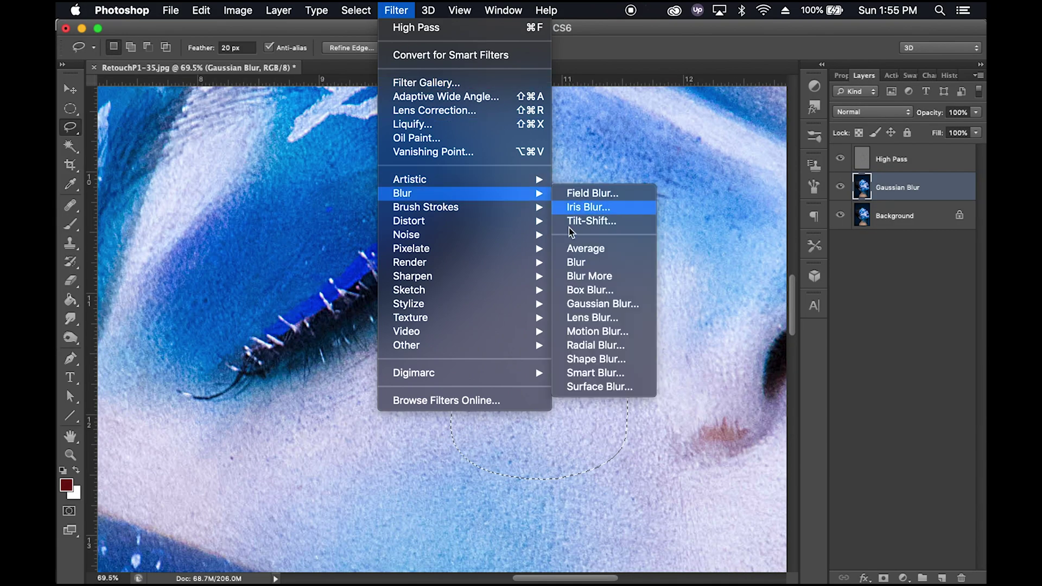
{"action": "left_click", "coordinate": [601, 308]}
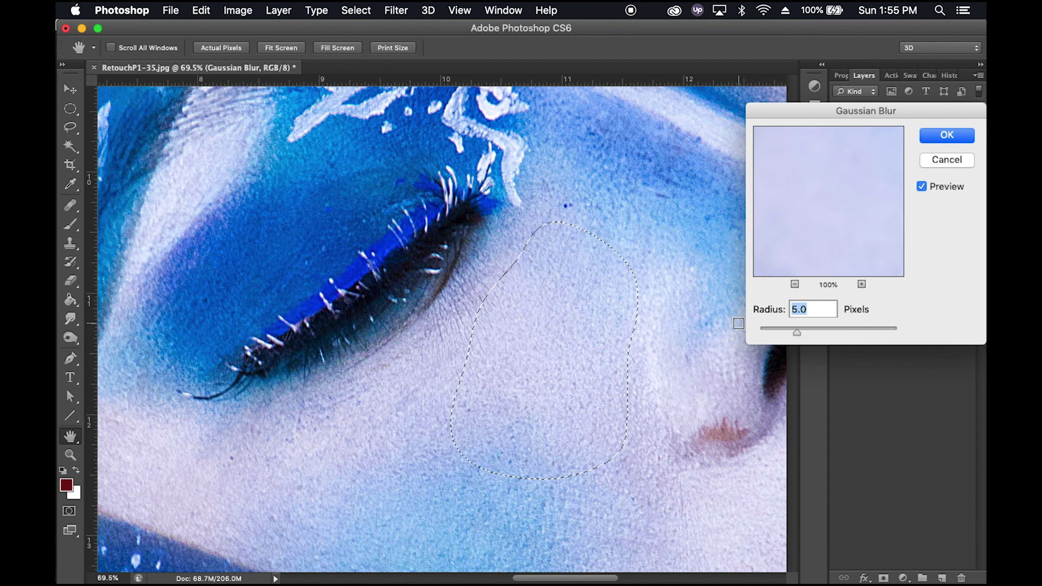
{"action": "key", "text": "Return"}
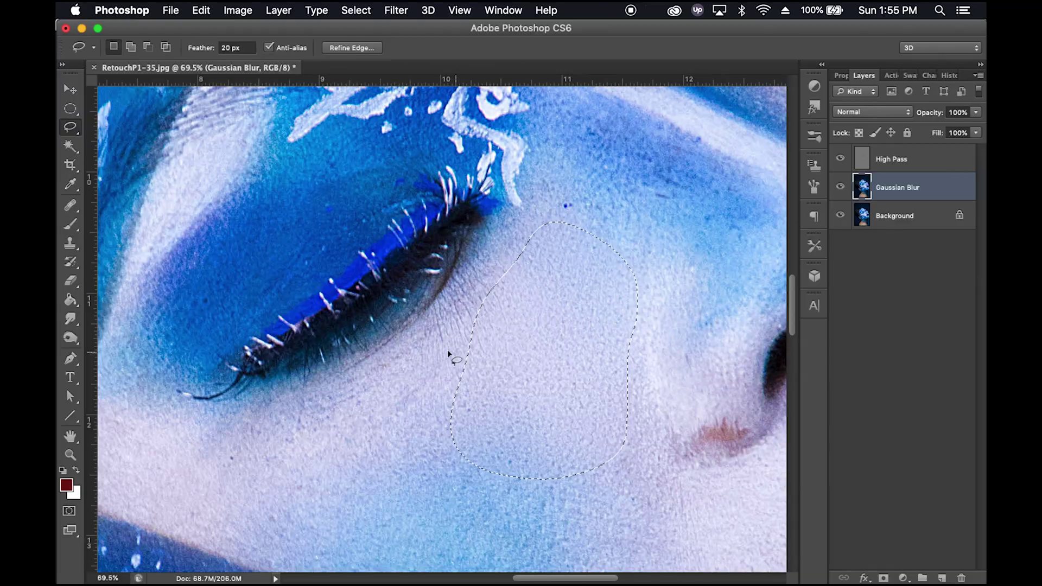
Step: Blur further feathered patches along the jawline, forehead and lower cheek
{"action": "left_click", "coordinate": [396, 10]}
{"action": "left_click", "coordinate": [418, 30]}
{"action": "scroll", "coordinate": [667, 460], "scroll_direction": "down", "scroll_amount": 3}
{"action": "scroll", "coordinate": [667, 461], "scroll_direction": "right", "scroll_amount": 2}
{"action": "key", "text": "super+d"}
{"action": "scroll", "coordinate": [774, 372], "scroll_direction": "left", "scroll_amount": 3}
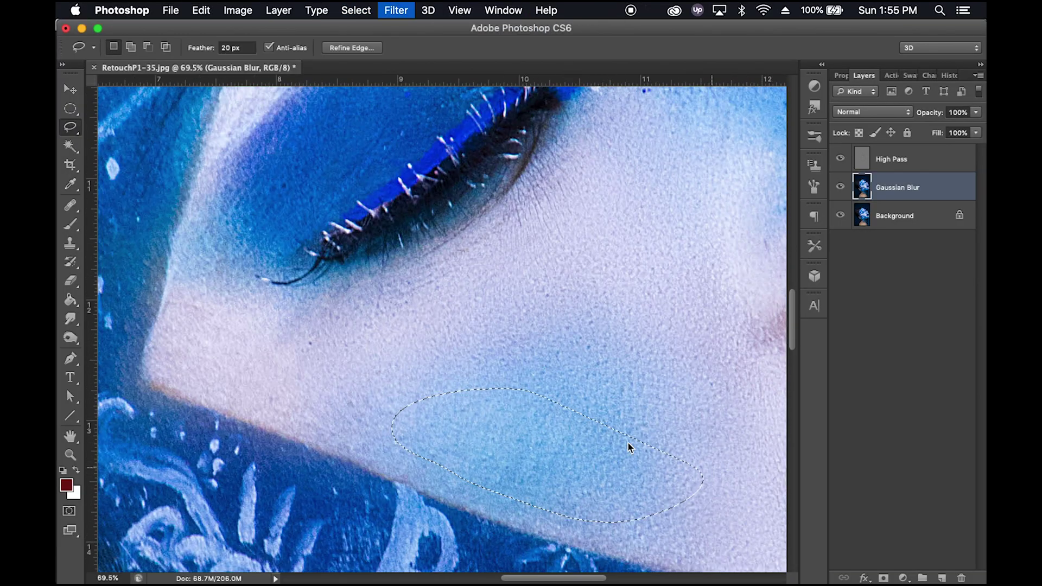
{"action": "scroll", "coordinate": [628, 447], "scroll_direction": "left", "scroll_amount": 2}
{"action": "scroll", "coordinate": [293, 368], "scroll_direction": "up", "scroll_amount": 3}
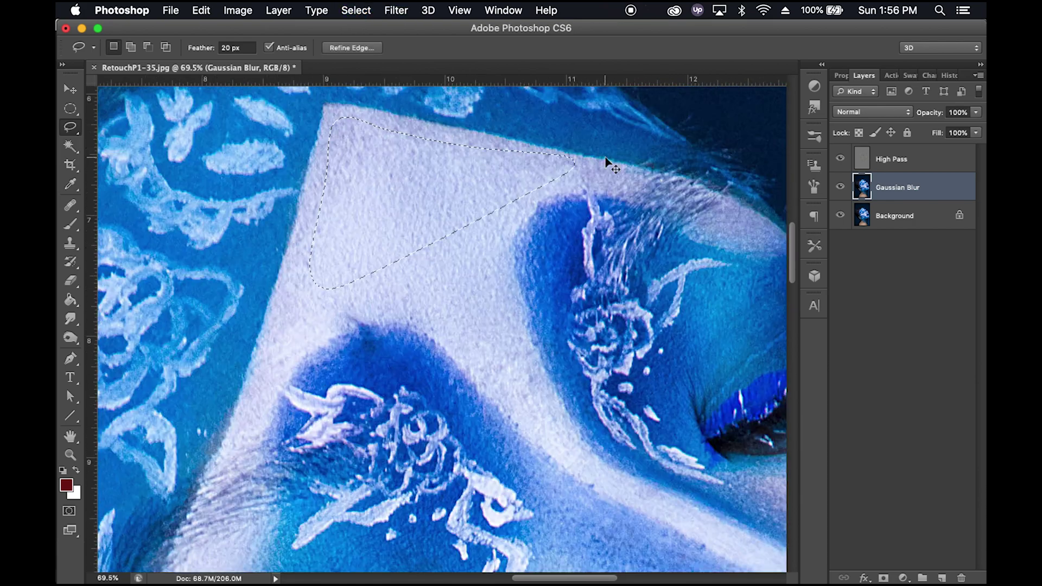
{"action": "scroll", "coordinate": [610, 158], "scroll_direction": "right", "scroll_amount": 2}
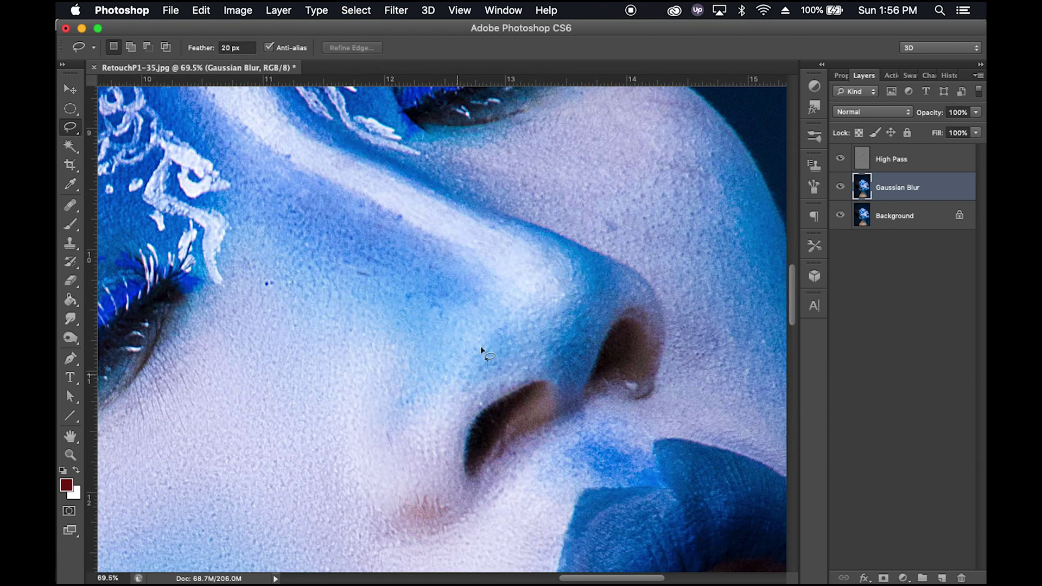
{"action": "scroll", "coordinate": [644, 167], "scroll_direction": "up", "scroll_amount": 3}
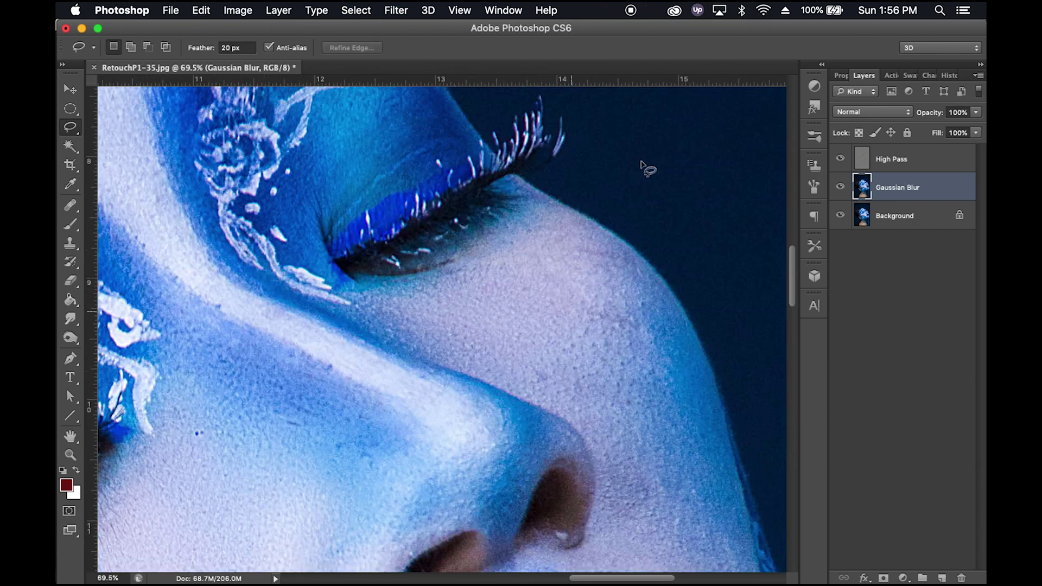
{"action": "scroll", "coordinate": [596, 179], "scroll_direction": "down", "scroll_amount": 3}
{"action": "scroll", "coordinate": [597, 217], "scroll_direction": "down", "scroll_amount": 5}
{"action": "scroll", "coordinate": [597, 217], "scroll_direction": "right", "scroll_amount": 2}
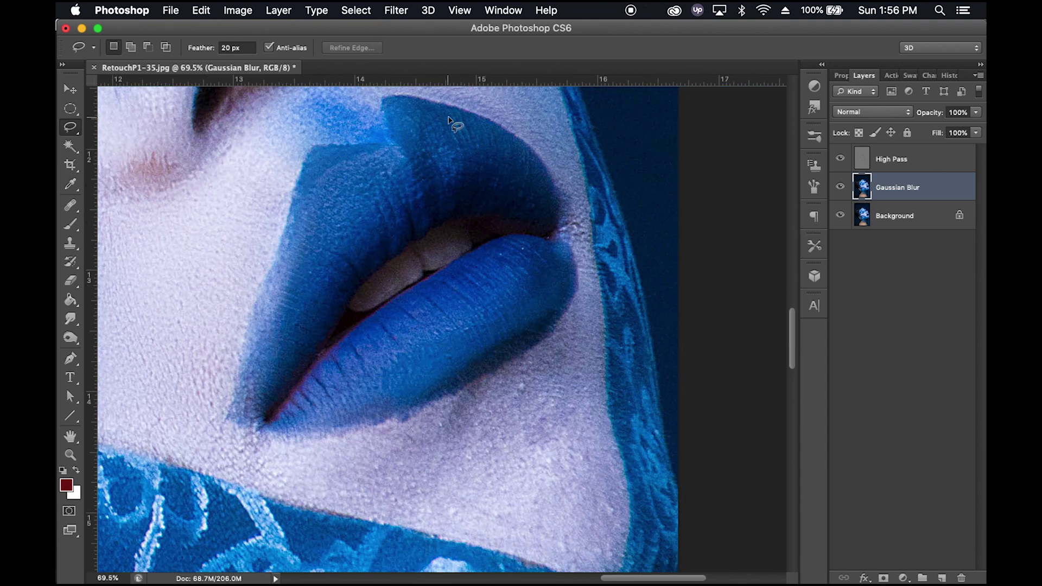
Step: Clear the lasso selection and zoom out to see the whole portrait
{"action": "key", "text": "super+d"}
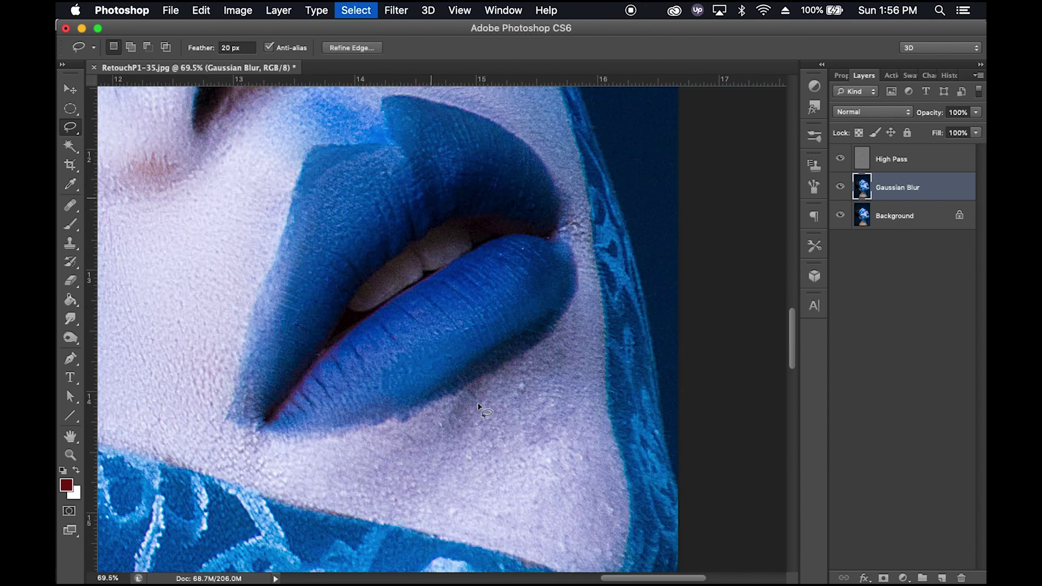
{"action": "key", "text": "z"}
{"action": "left_click_drag", "start_coordinate": [575, 386], "coordinate": [508, 362]}
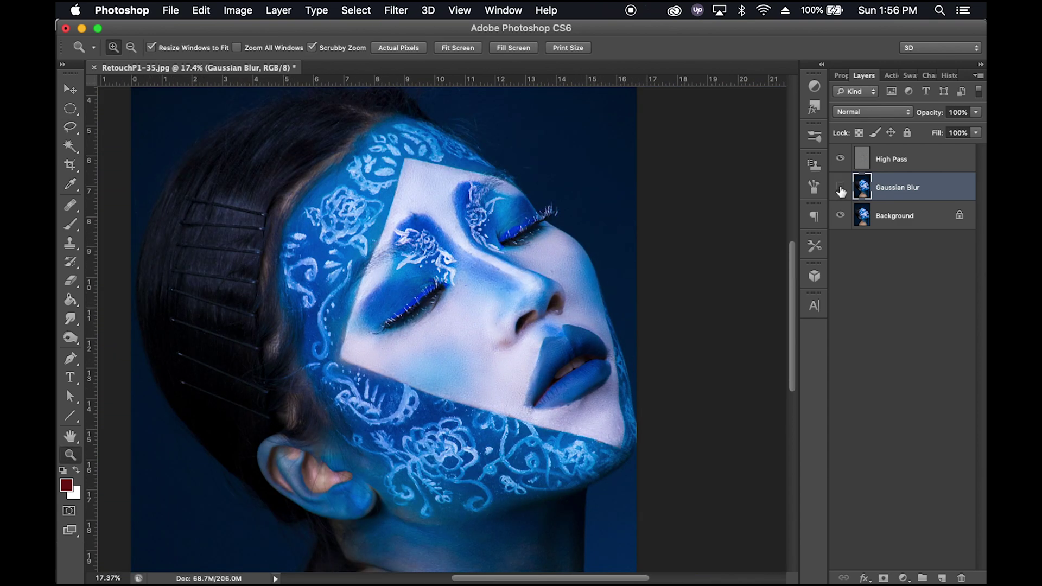
Step: Group High Pass and Gaussian Blur, toggling the group's visibility to compare before and after
{"action": "left_click", "coordinate": [898, 159], "text": "shift"}
{"action": "key", "text": "super+g"}
{"action": "left_click", "coordinate": [839, 153]}
{"action": "left_click", "coordinate": [840, 154]}
{"action": "left_click", "coordinate": [840, 154]}
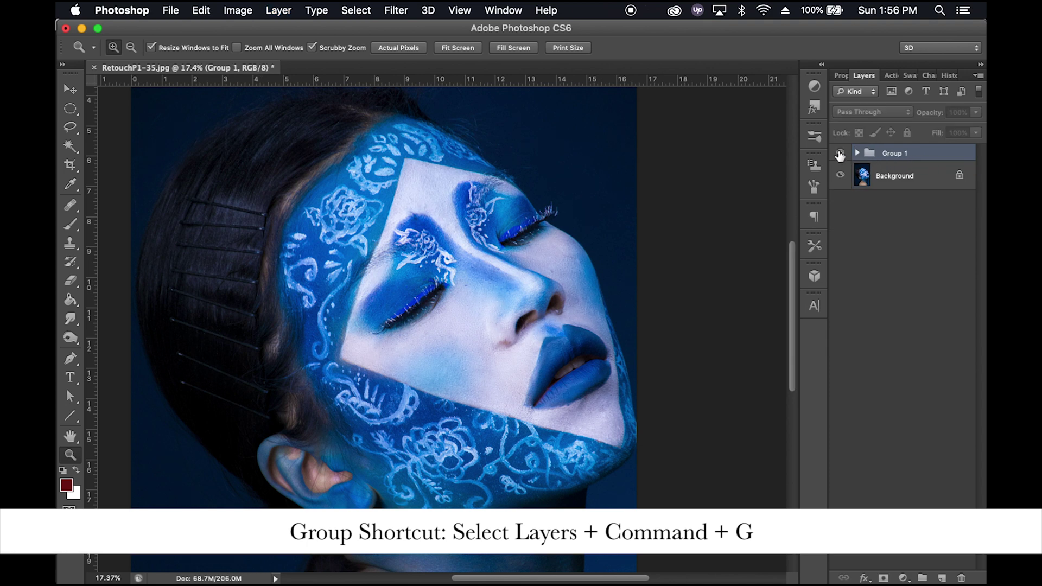
{"action": "left_click", "coordinate": [839, 154]}
{"action": "left_click", "coordinate": [840, 154]}
{"action": "left_click", "coordinate": [840, 153]}
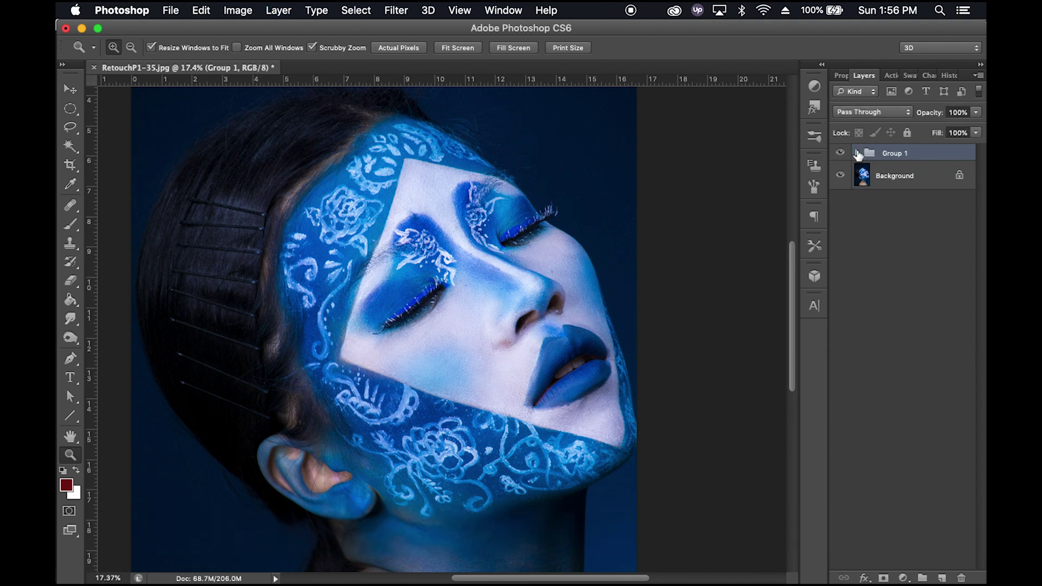
Step: Expand the group, select Gaussian Blur inside it, and rename Group 1 to Skin
{"action": "left_click", "coordinate": [857, 153]}
{"action": "left_click", "coordinate": [922, 204]}
{"action": "double_click", "coordinate": [898, 153]}
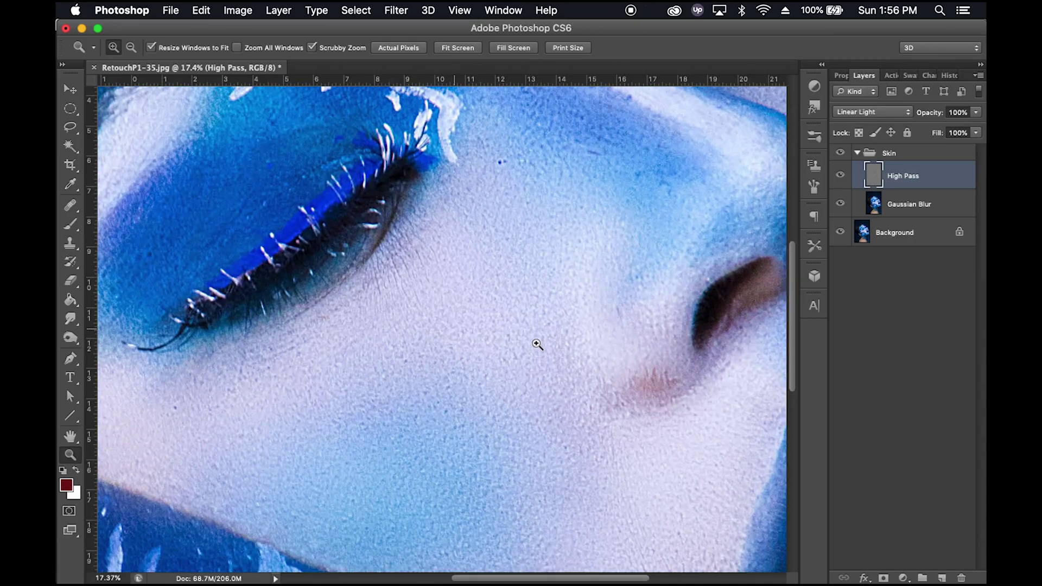
Step: Zoom in beside the eye and set the Healing Brush mode to Replace
{"action": "scroll", "coordinate": [535, 344], "scroll_direction": "up", "scroll_amount": 3}
{"action": "mouse_move", "coordinate": [523, 279]}
{"action": "left_mouse_down"}
{"action": "mouse_move", "coordinate": [535, 284]}
{"action": "mouse_move", "coordinate": [520, 286]}
{"action": "left_mouse_up"}
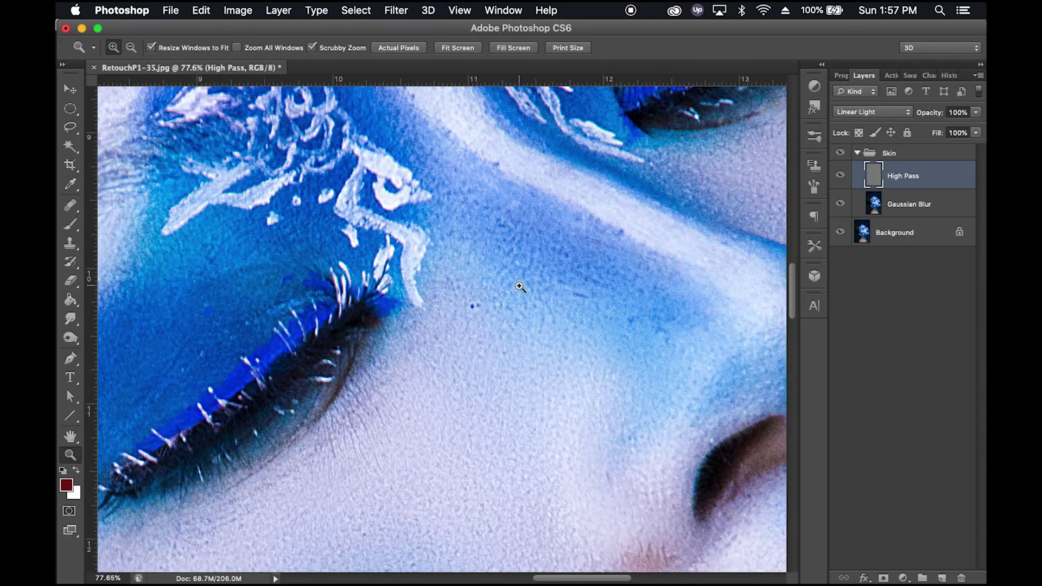
{"action": "key", "text": "j"}
{"action": "left_click", "coordinate": [221, 47]}
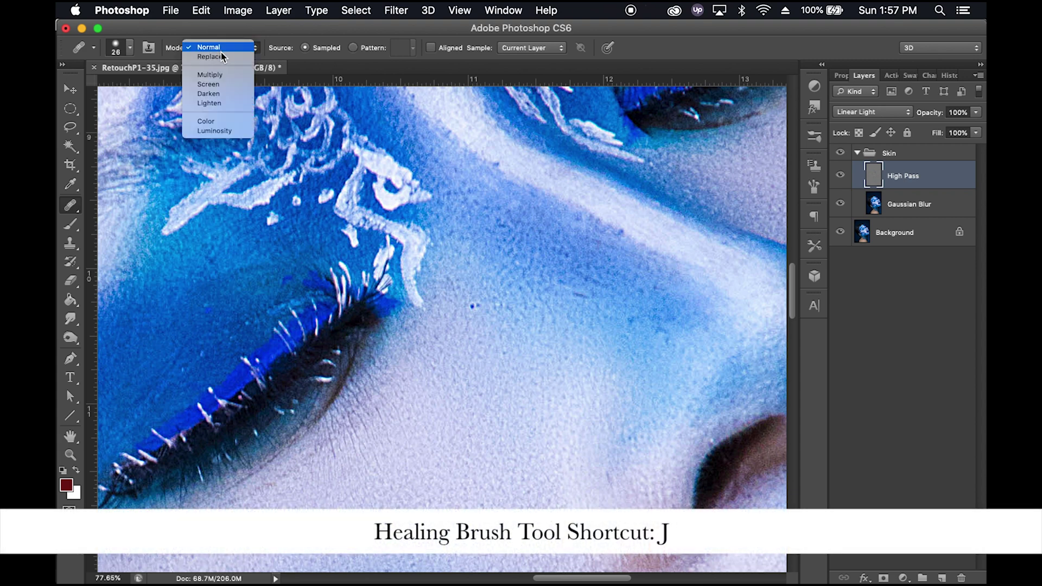
{"action": "left_click", "coordinate": [224, 57]}
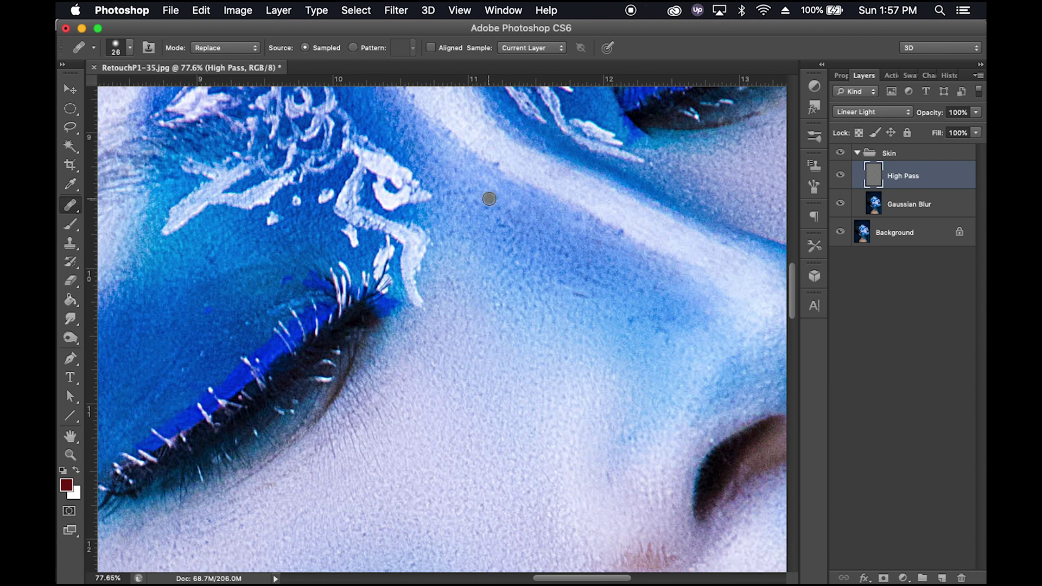
Step: Heal rough skin texture above the eye and around the nose on the High Pass layer
{"action": "left_click_drag", "start_coordinate": [487, 187], "coordinate": [493, 246]}
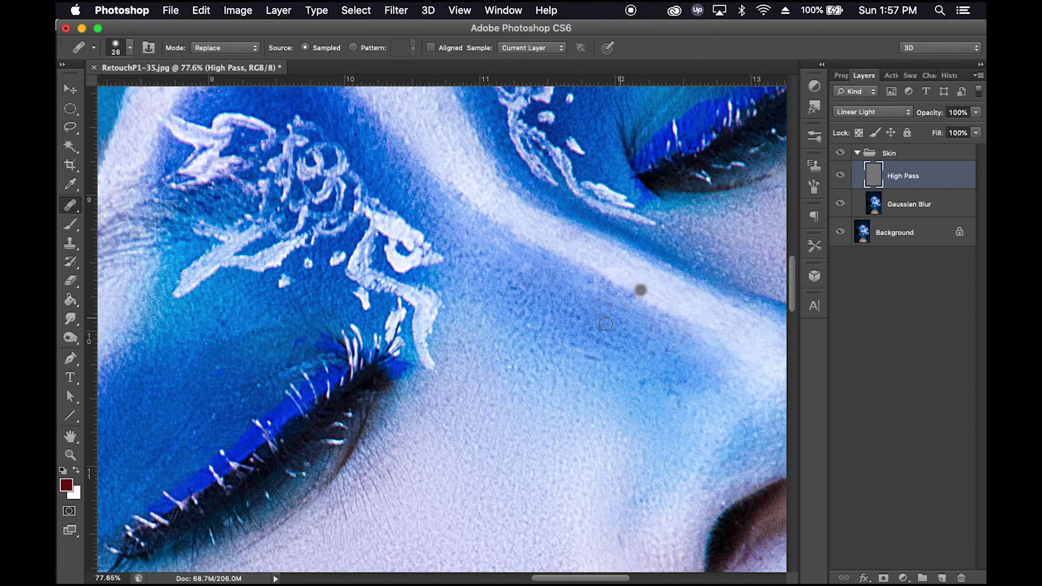
{"action": "scroll", "coordinate": [639, 290], "scroll_direction": "down", "scroll_amount": 10}
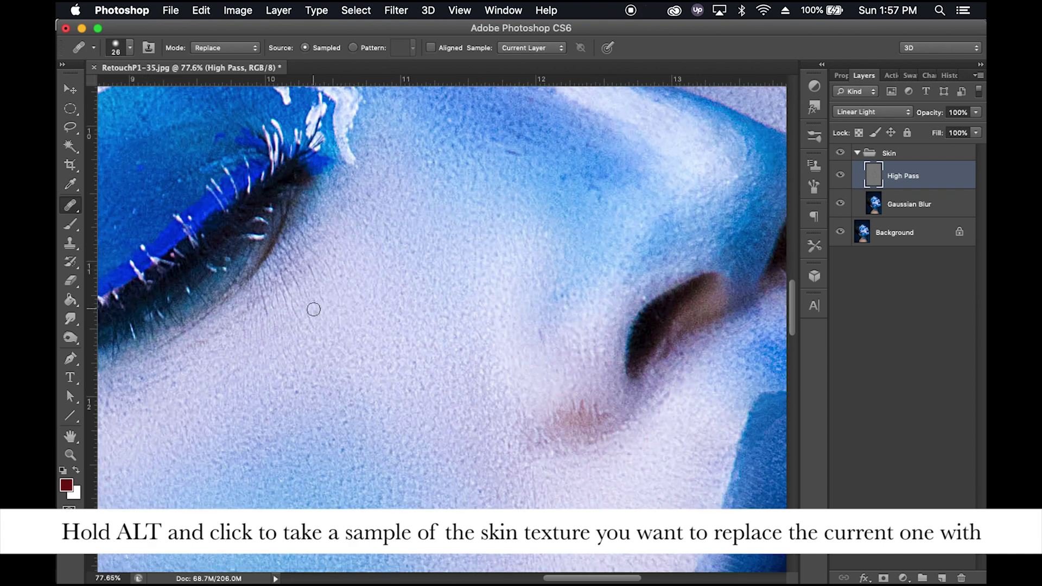
{"action": "scroll", "coordinate": [305, 298], "scroll_direction": "left", "scroll_amount": 5}
{"action": "scroll", "coordinate": [305, 298], "scroll_direction": "down", "scroll_amount": 3}
{"action": "scroll", "coordinate": [308, 321], "scroll_direction": "right", "scroll_amount": 8}
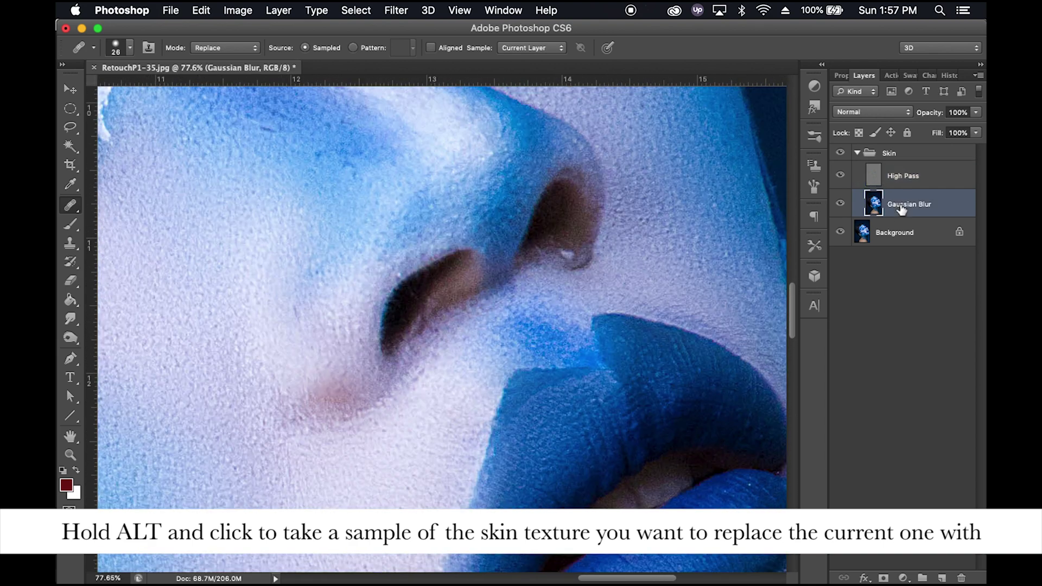
Step: Select the Gaussian Blur layer, return to the healing brush, and zoom out to see more of the face
{"action": "key", "text": "l"}
{"action": "left_click", "coordinate": [903, 175]}
{"action": "key", "text": "j"}
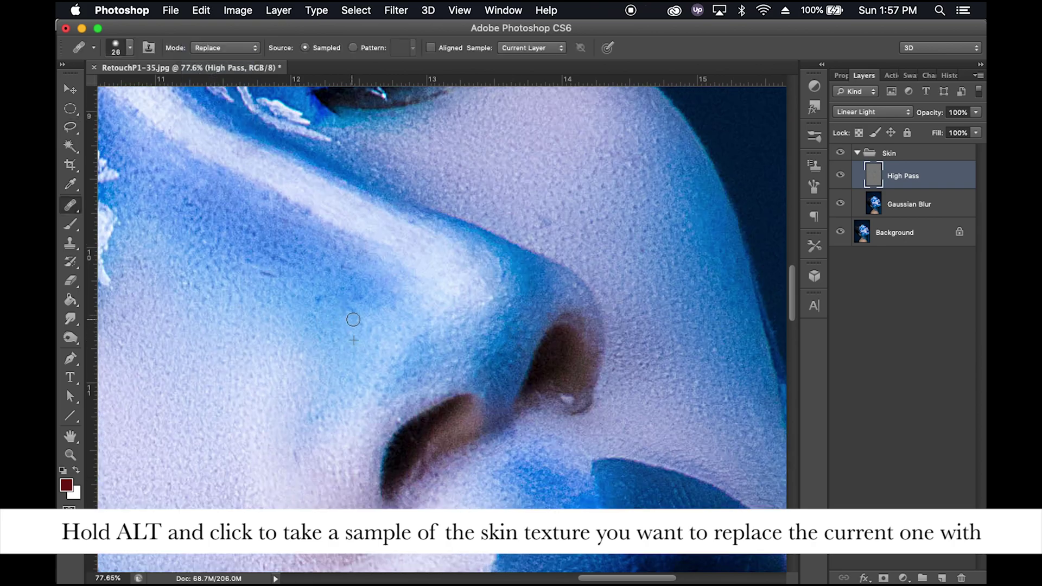
{"action": "key", "text": "z"}
{"action": "key", "text": "super+minus"}
{"action": "key", "text": "super+minus"}
{"action": "key", "text": "super+minus"}
{"action": "key", "text": "super+minus"}
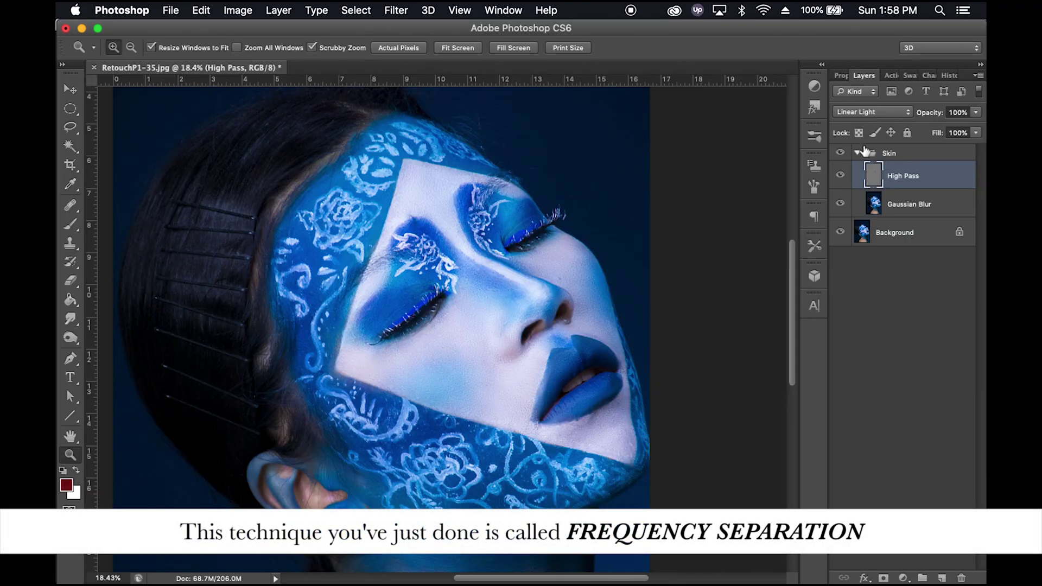
Step: Collapse the Skin group and switch off its eye icon for a before/after comparison
{"action": "left_click", "coordinate": [858, 154]}
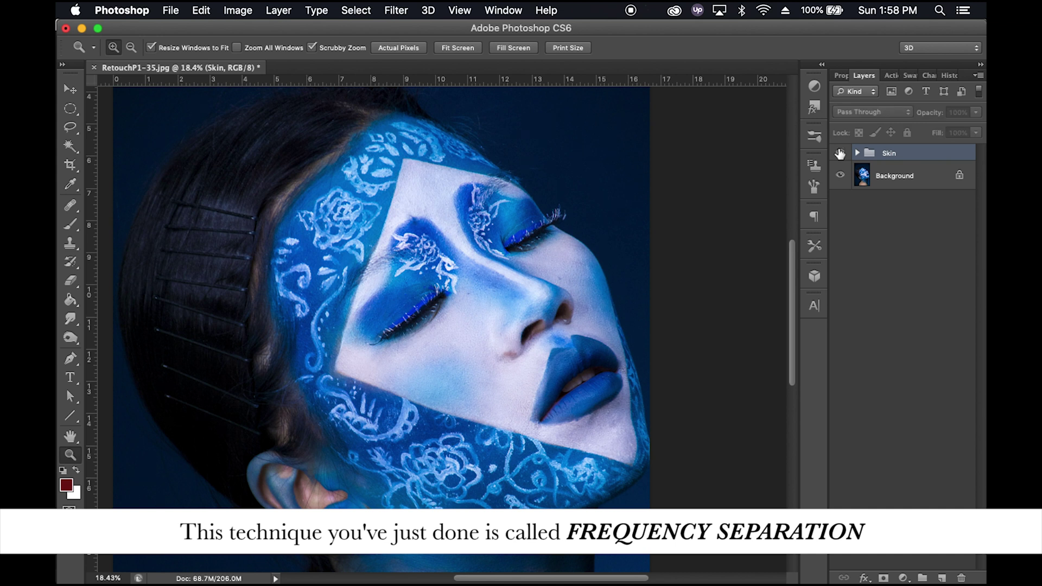
{"action": "left_click", "coordinate": [839, 153]}
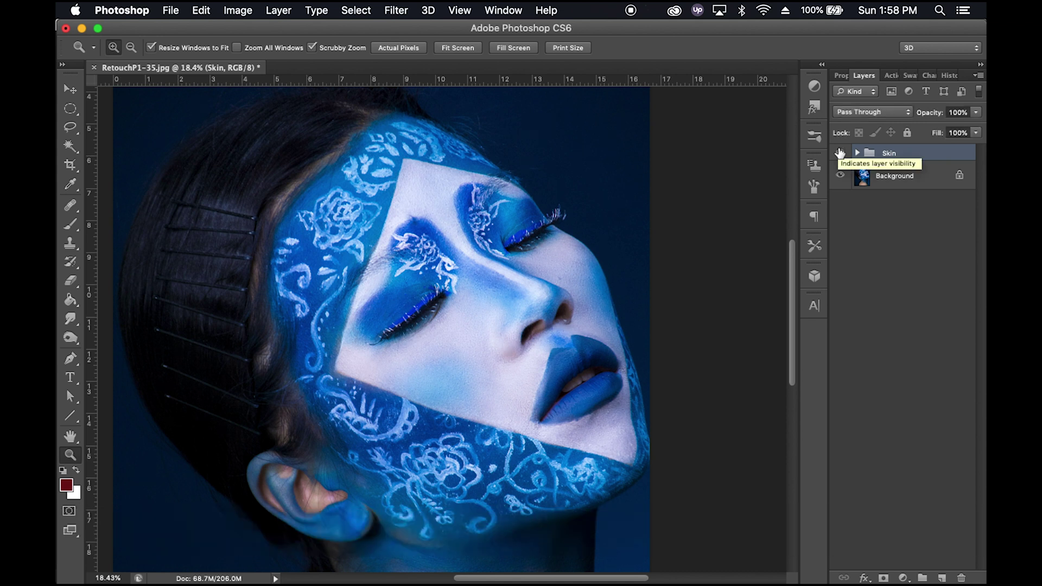